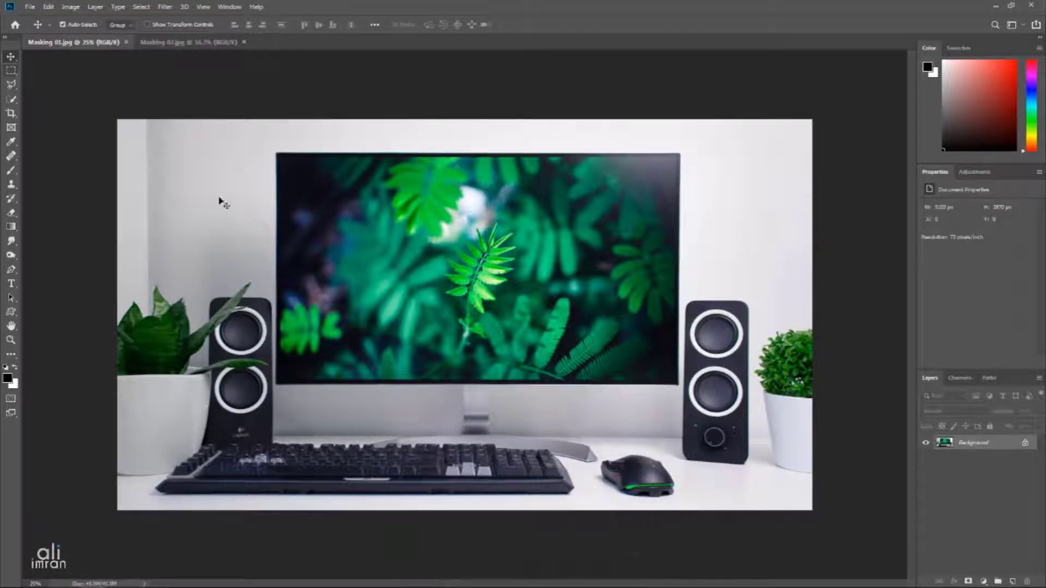
Select the monitor screen area with a rectangular marquee and move the selection outline onto the figures in Masking 02.jpg
click(15, 73)
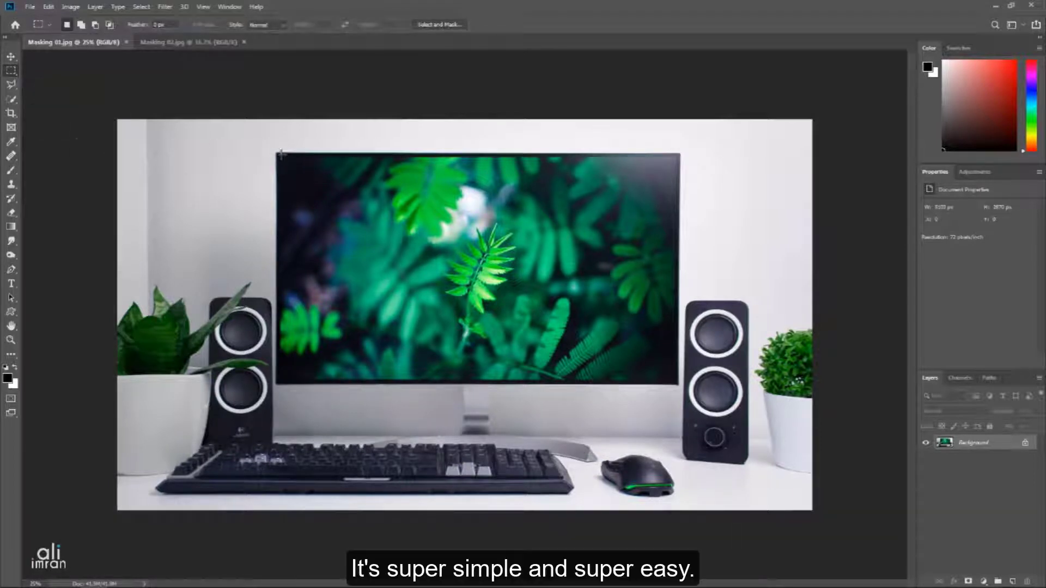
drag(277, 154, 674, 379)
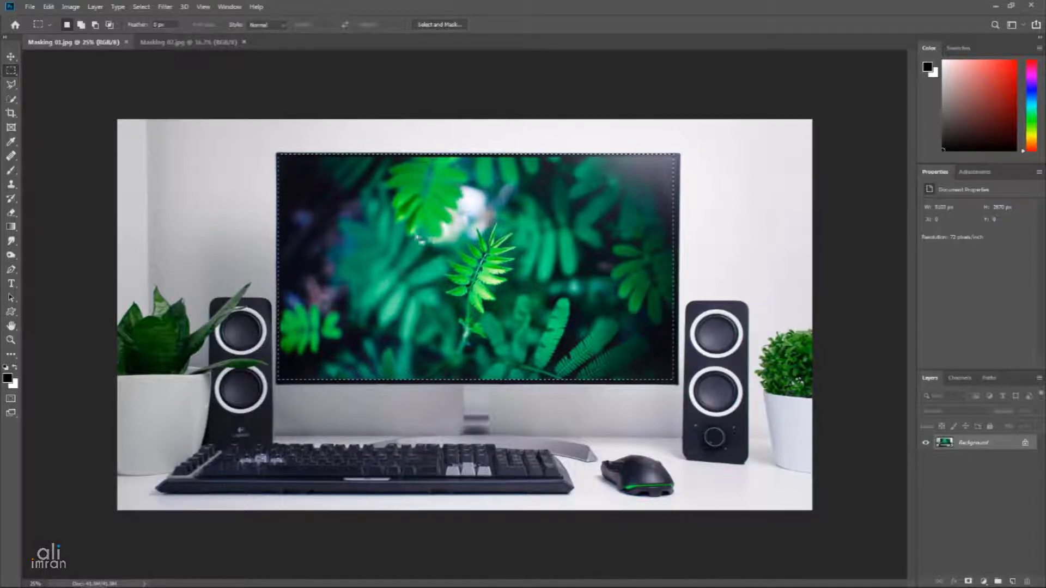
drag(413, 263, 448, 299)
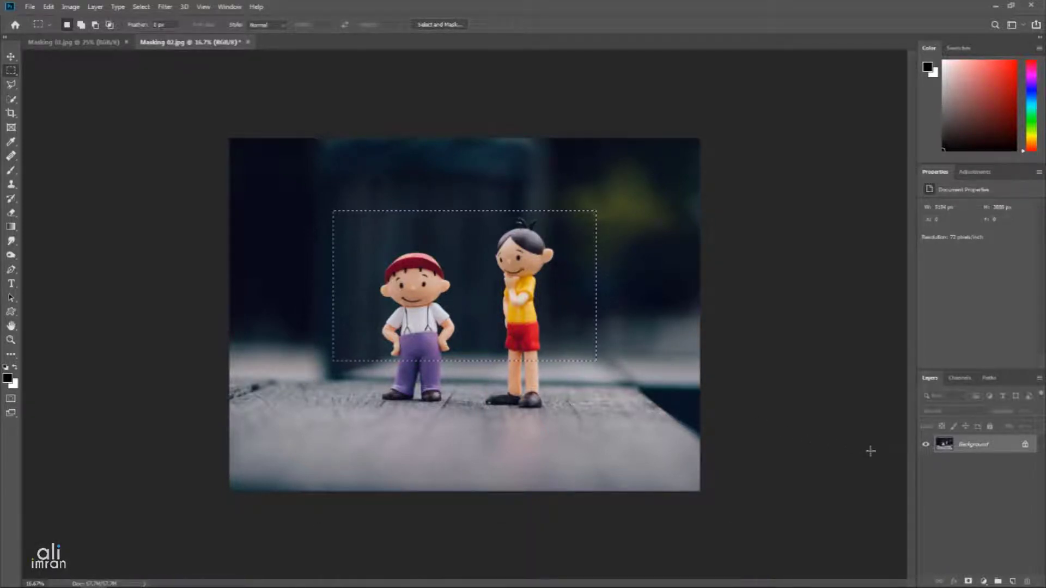
Add a layer mask to the toy-figures image from the rectangular selection and display large layer thumbnails
click(11, 57)
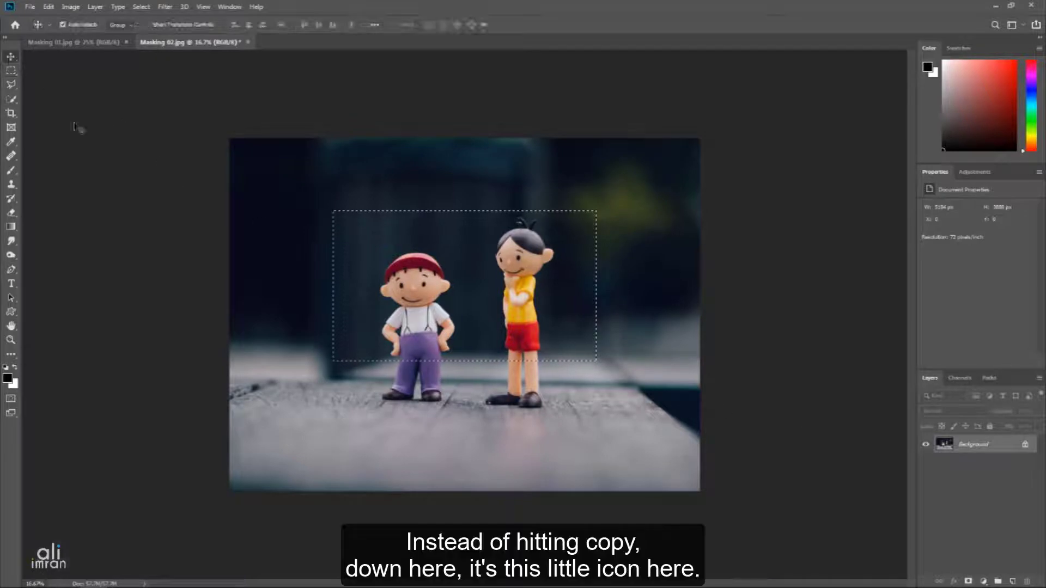
click(969, 582)
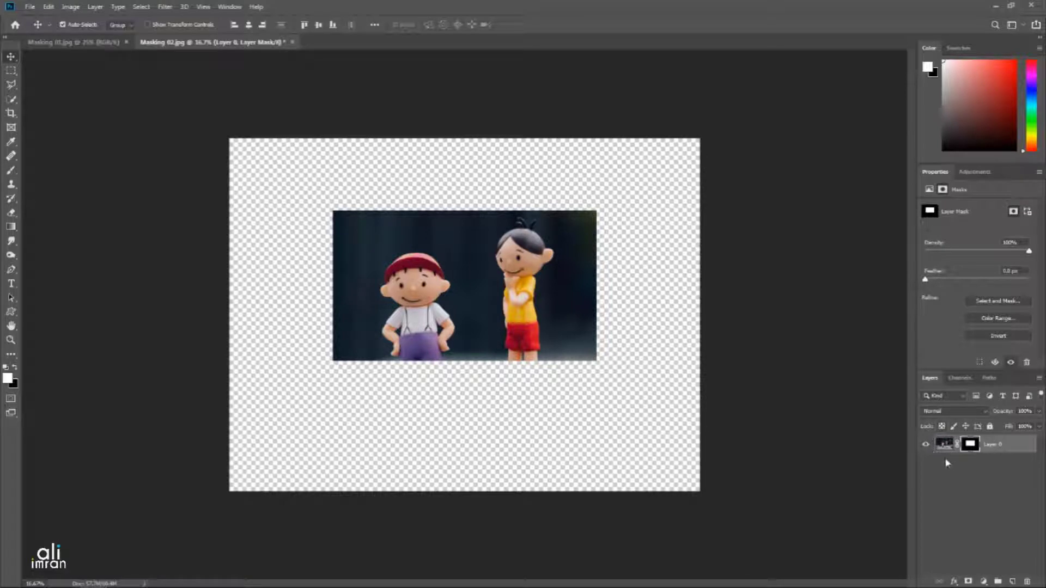
right_click(980, 478)
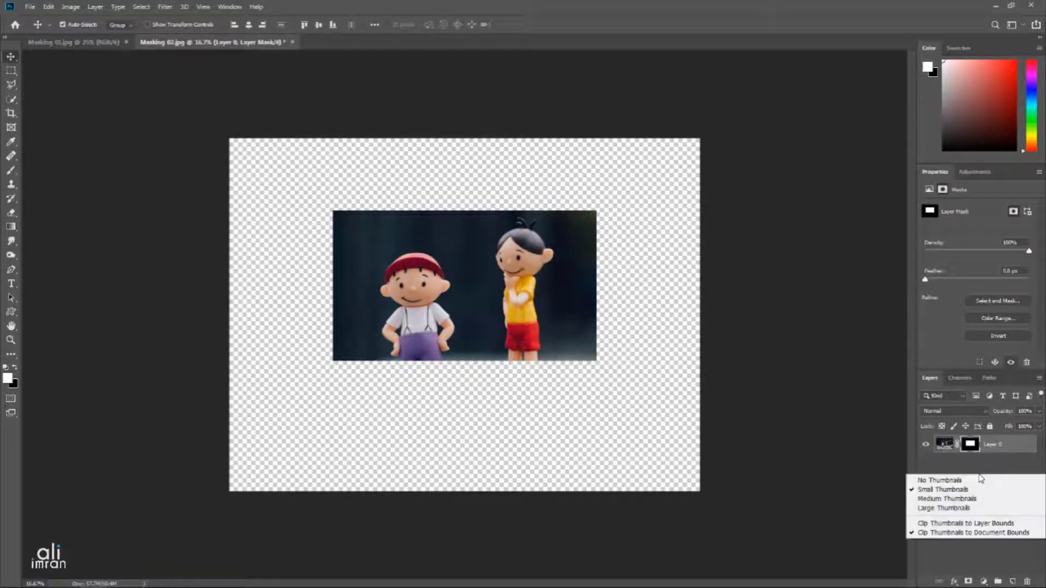
click(978, 510)
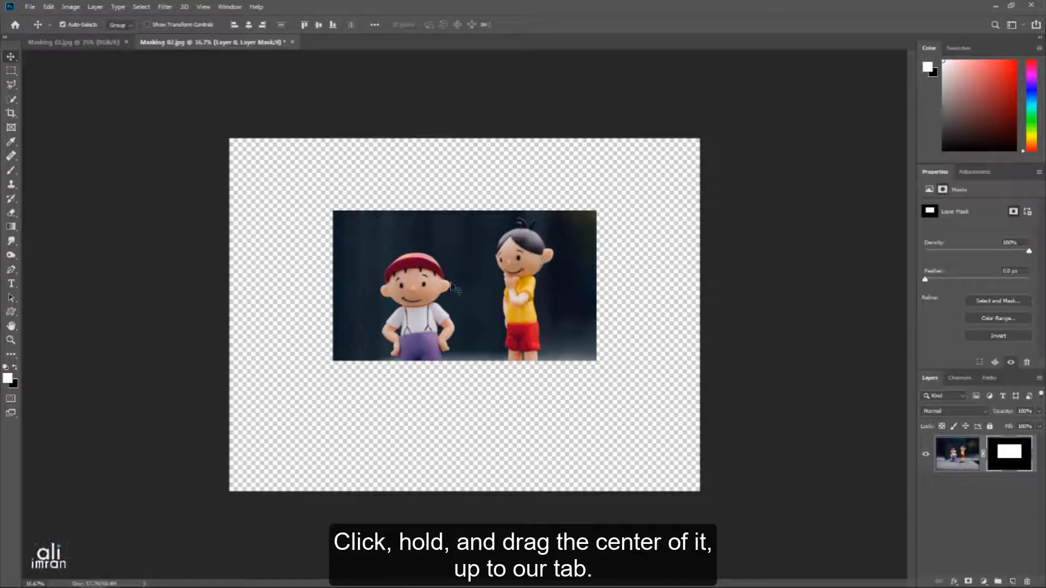
Move the masked figures layer into Masking 01.jpg and position it over the monitor screen
drag(452, 285, 383, 261)
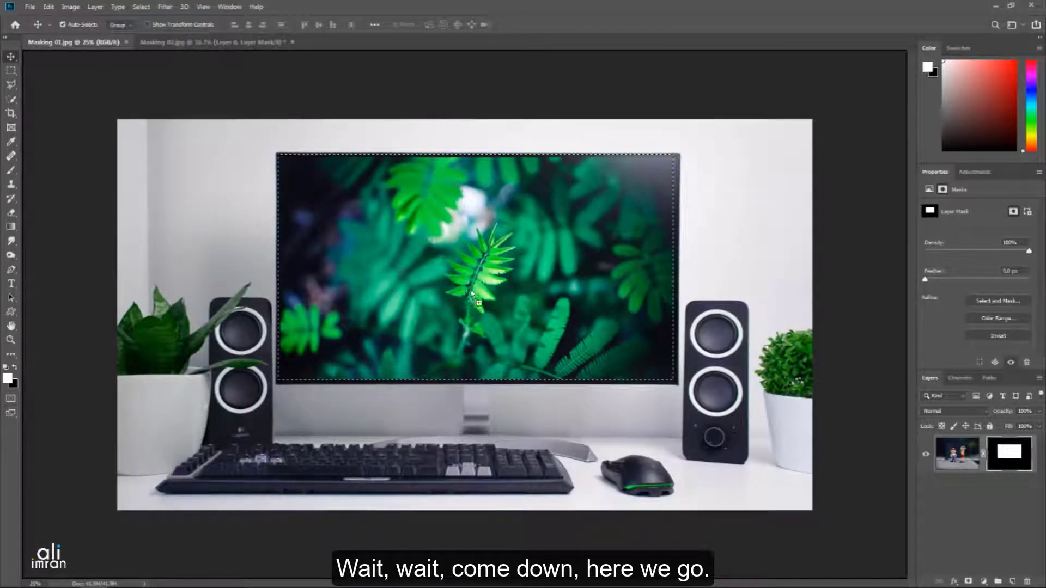
drag(481, 303, 480, 304)
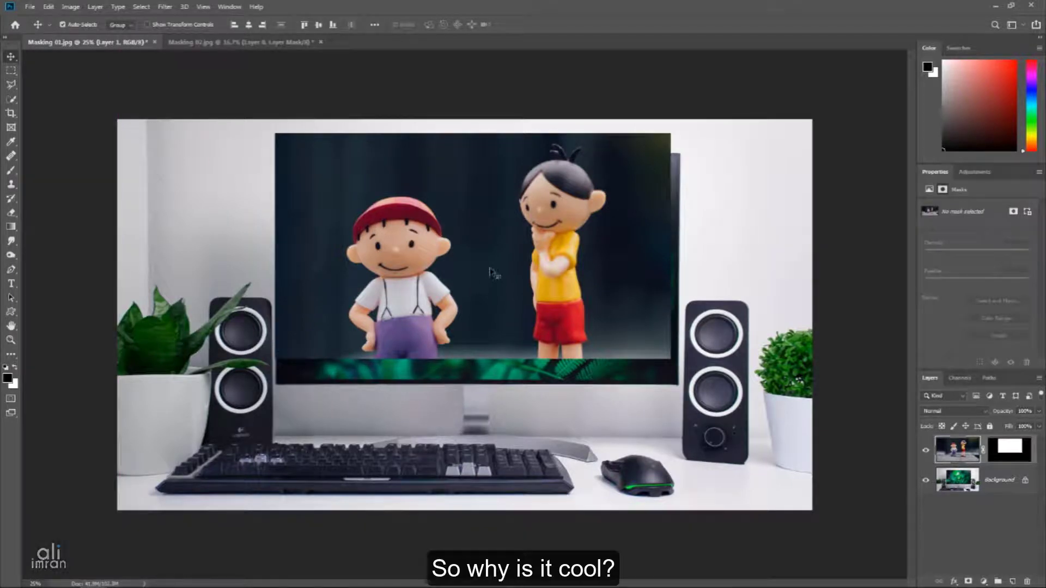
drag(494, 275, 494, 291)
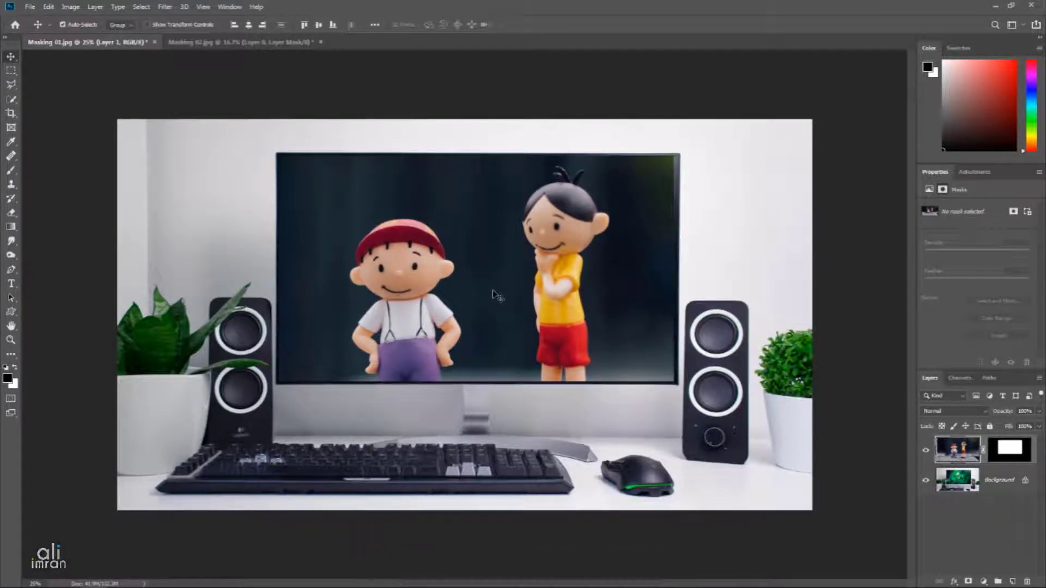
key(shift+Right)
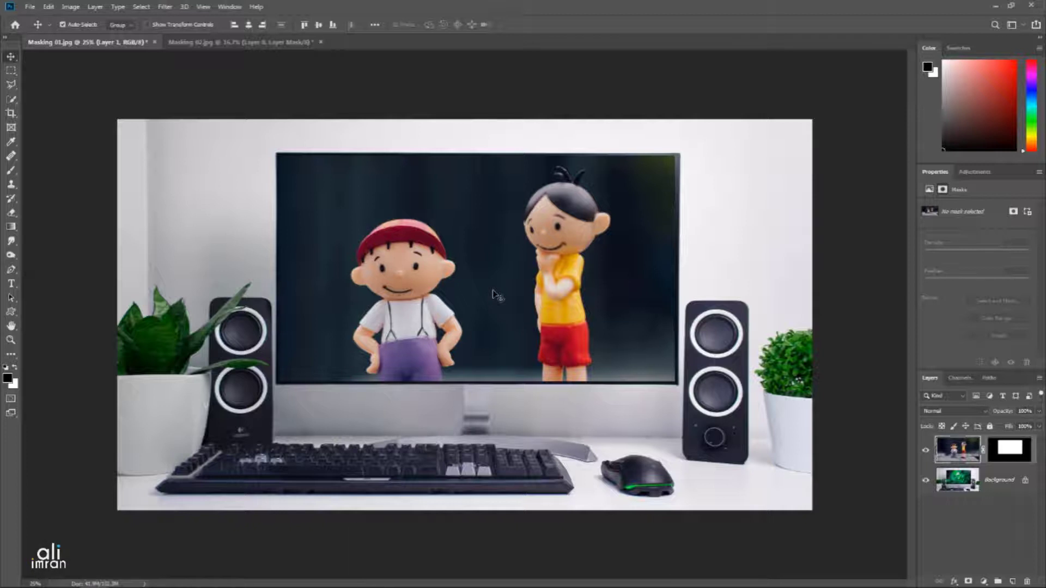
Scale the figures layer down slightly with Free Transform to fit the width of the monitor screen
key(ctrl+t)
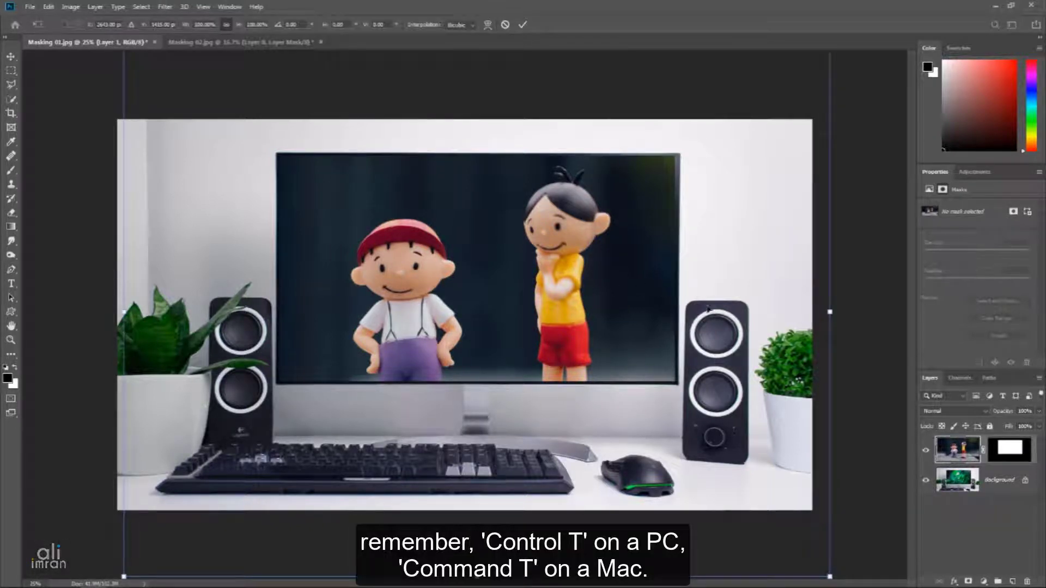
drag(830, 312, 826, 312)
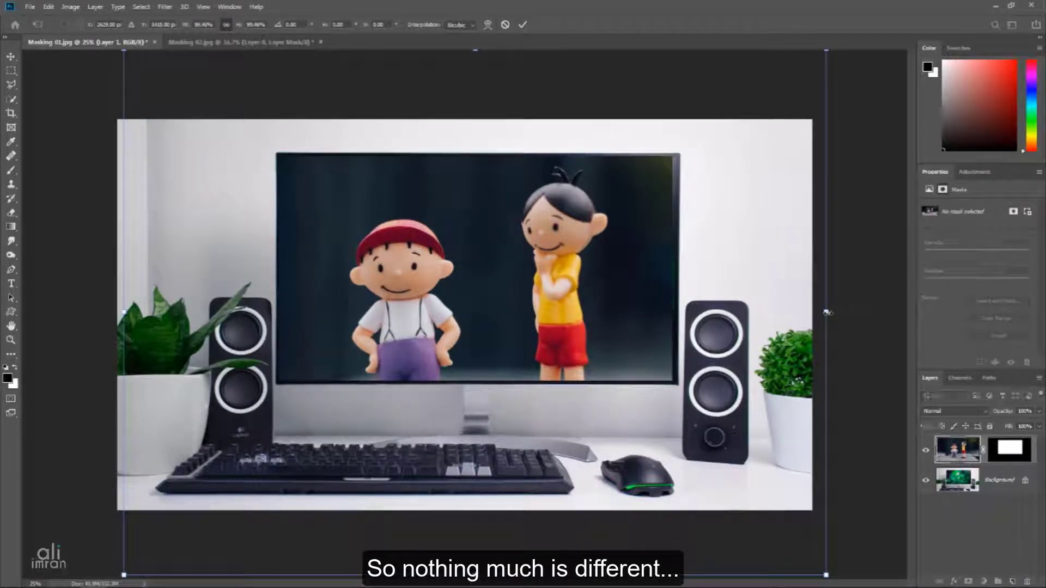
click(524, 26)
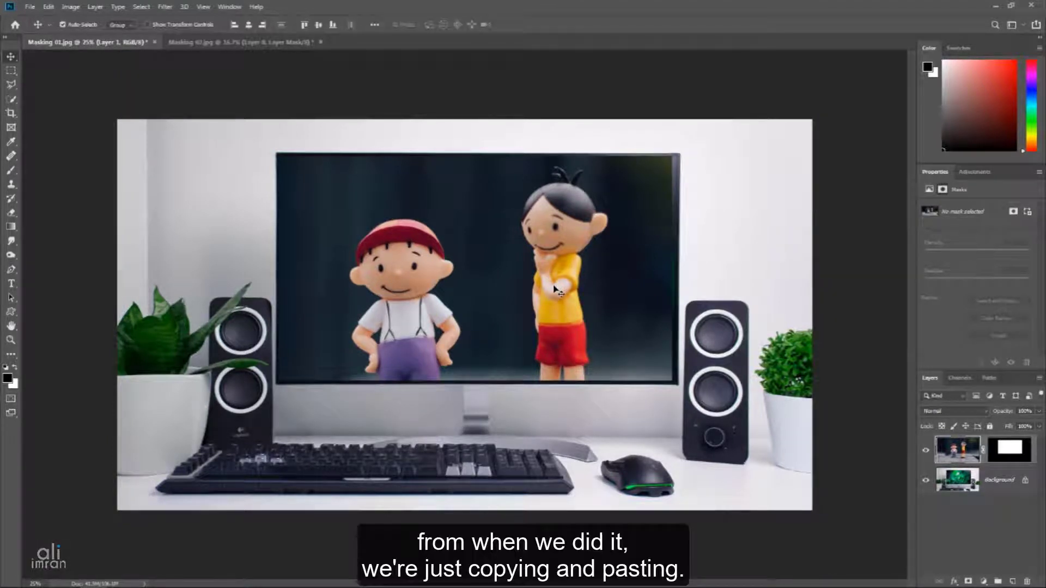
Nudge the figures layer in small increments to the right and down until it lines up with the monitor screen
key(Right)
key(Right)
key(Right)
key(Right)
key(Right)
key(Right)
key(Right)
key(Right)
key(Right)
key(Right)
key(Right)
key(Right)
key(Right)
key(Right)
key(Right)
key(Right)
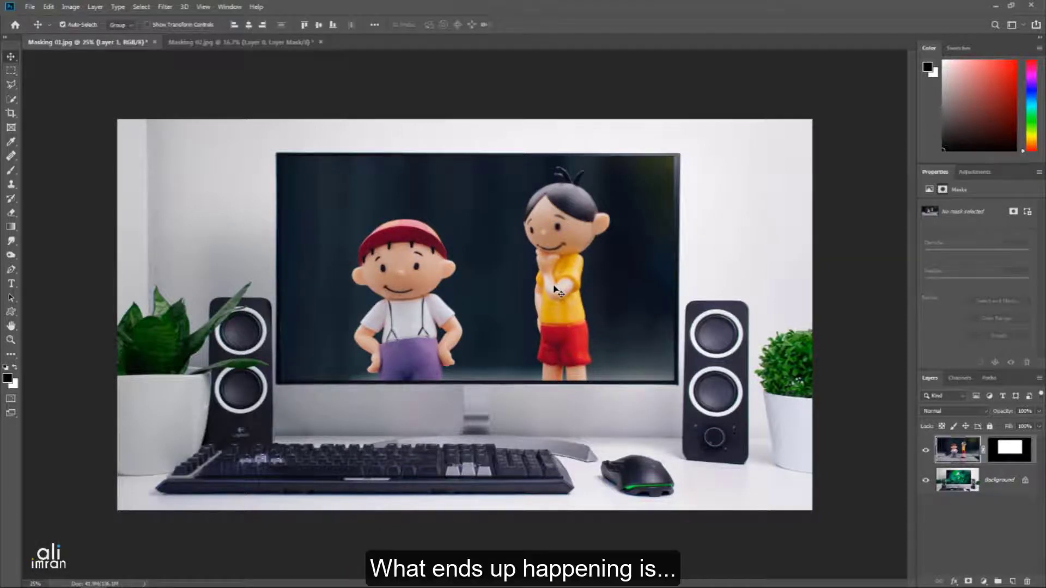
key(Left)
key(Left)
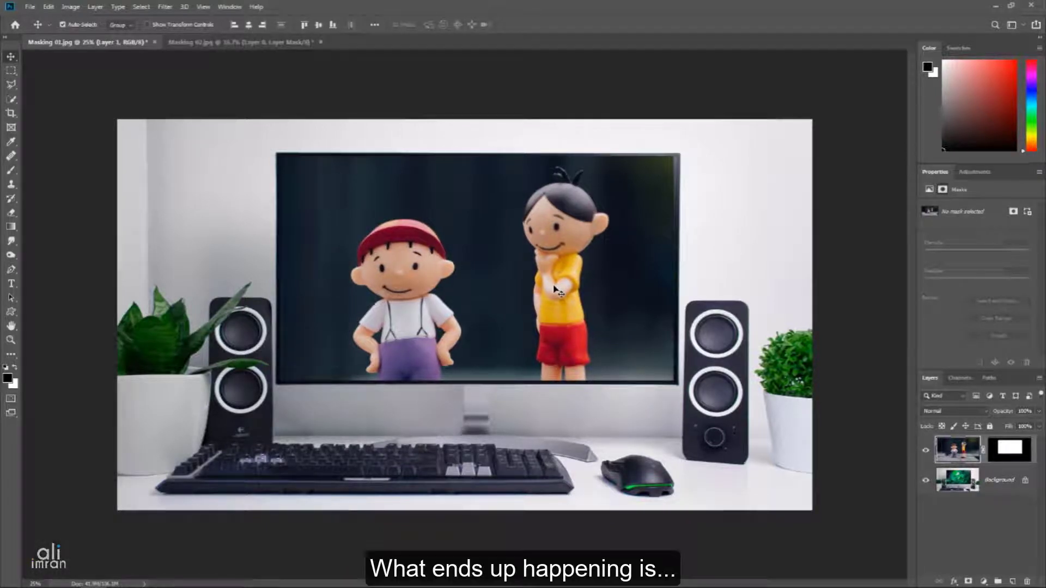
key(Right)
key(Right)
key(Left)
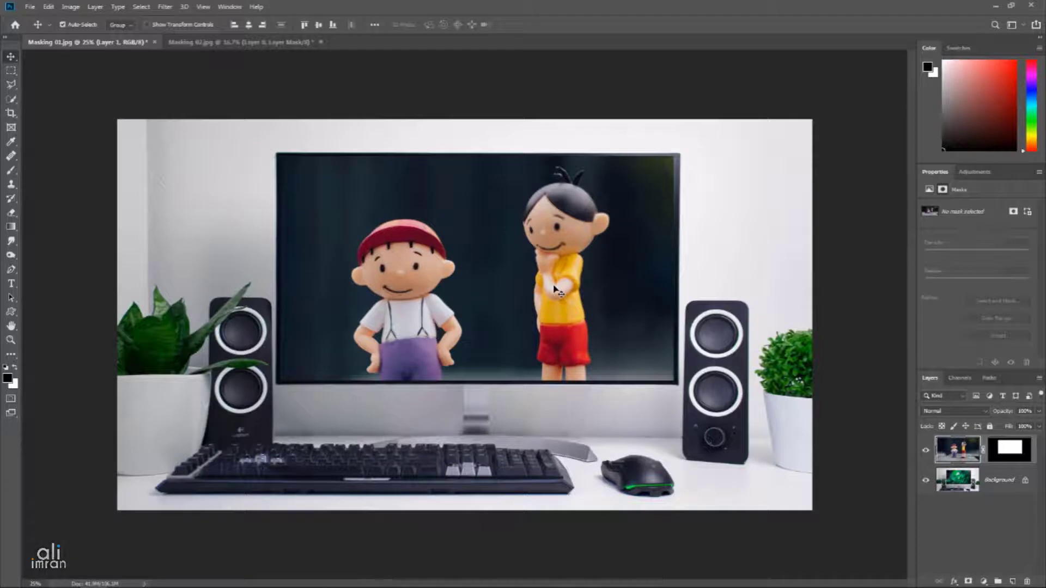
key(Down)
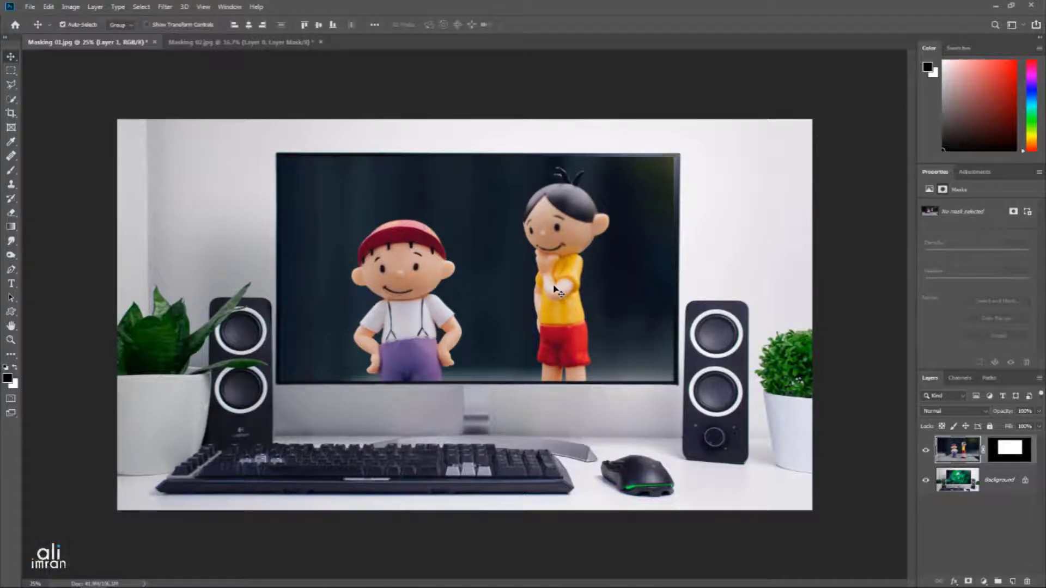
Fine-tune the fit of the figures layer's edge on the monitor with Free Transform and apply it
key(ctrl+t)
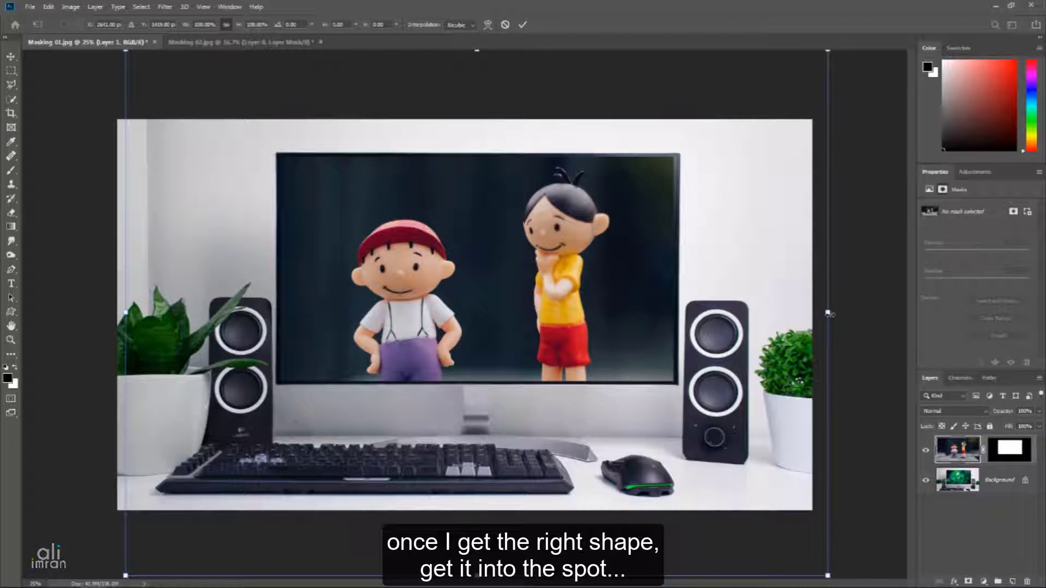
drag(830, 314, 830, 315)
click(523, 25)
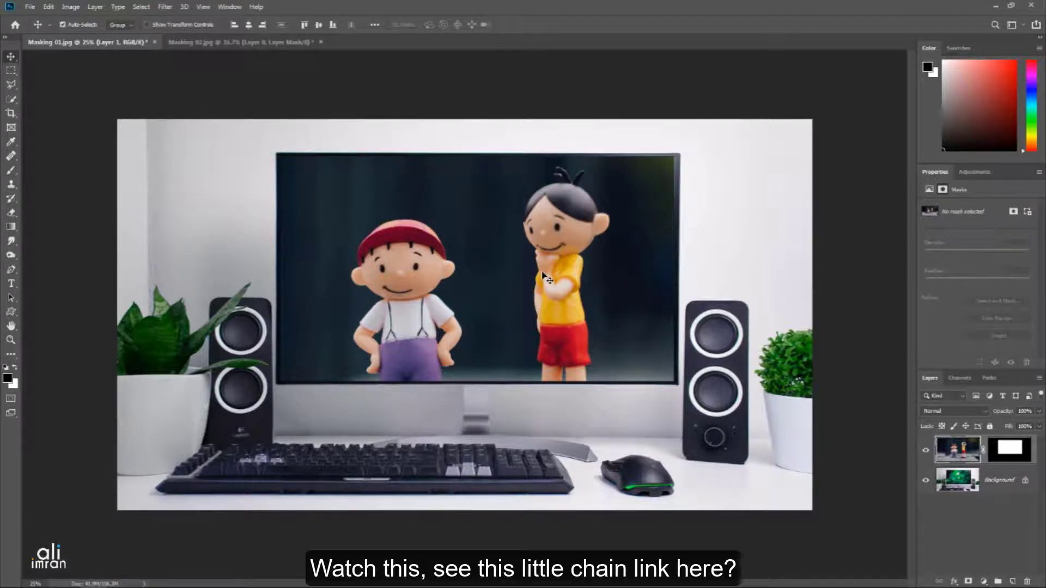
Unlink the figures image from its layer mask and shift only the image up and to the left inside the monitor frame
click(984, 453)
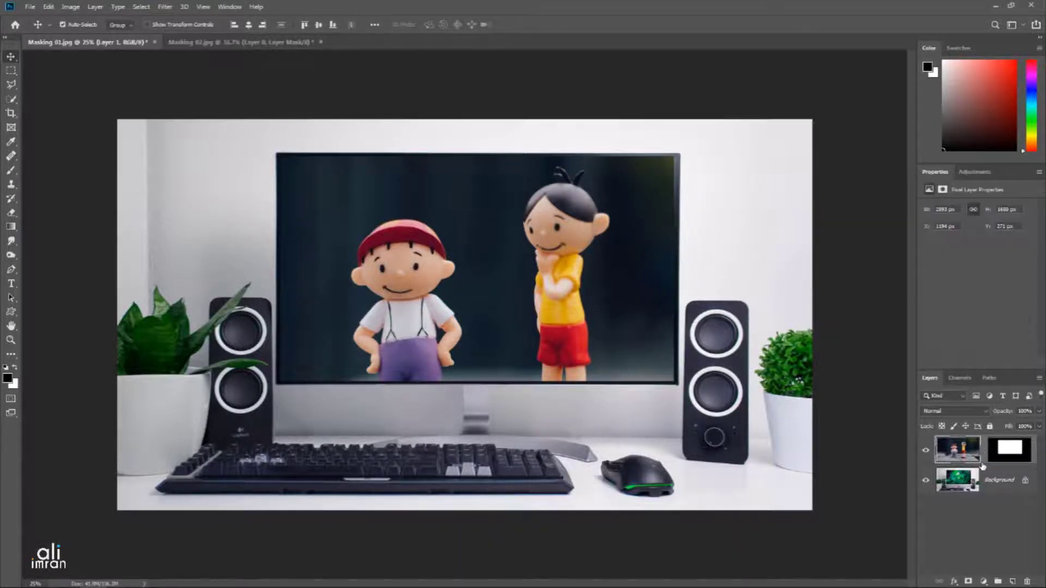
click(1010, 451)
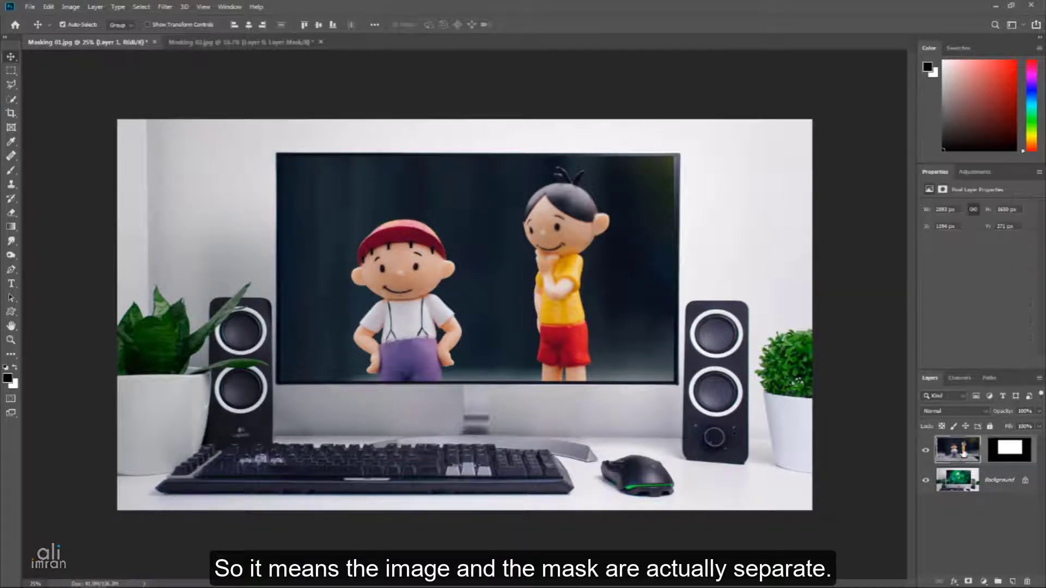
click(961, 453)
click(1009, 451)
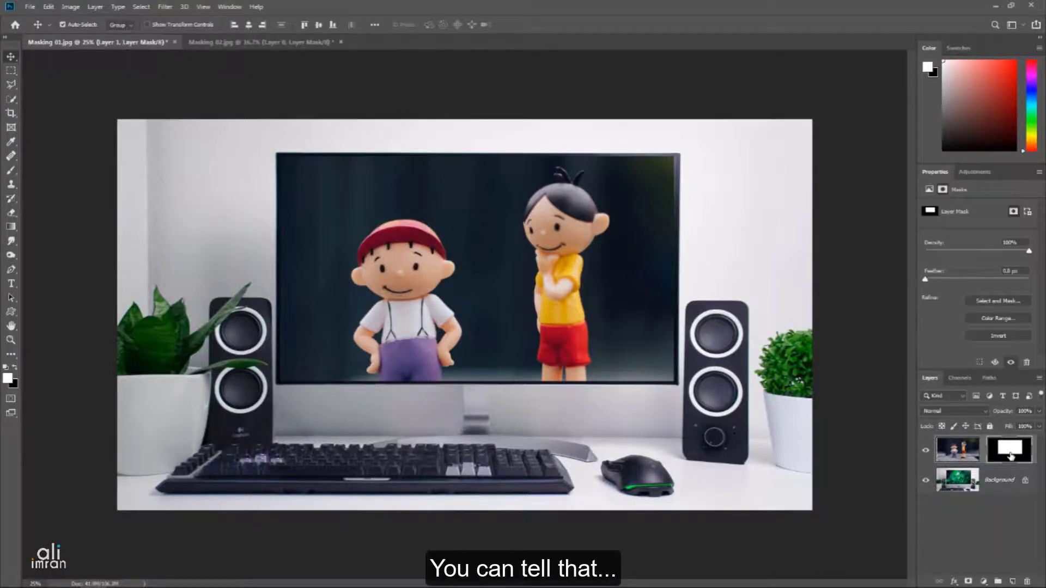
click(964, 452)
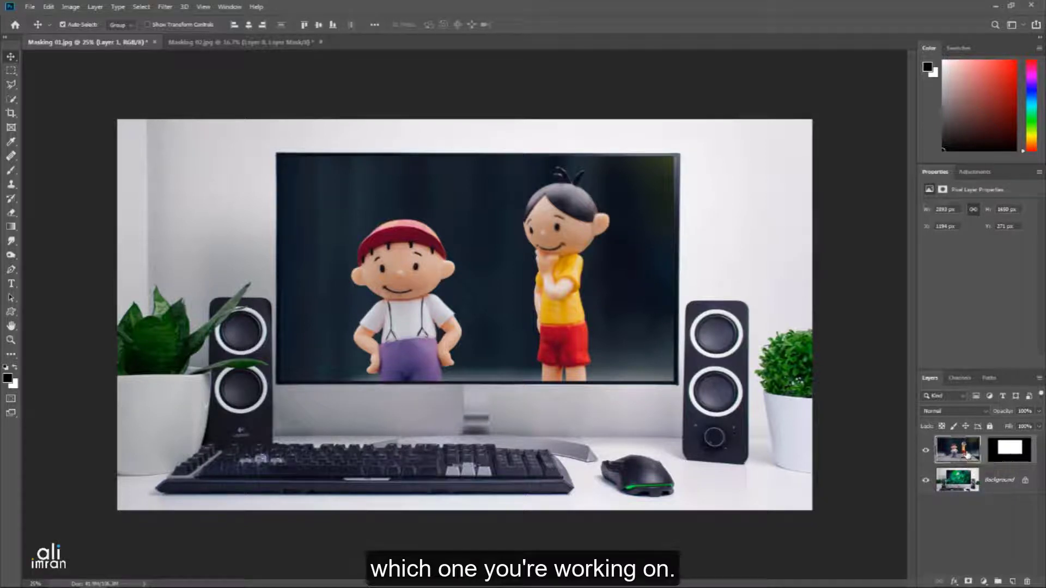
click(998, 460)
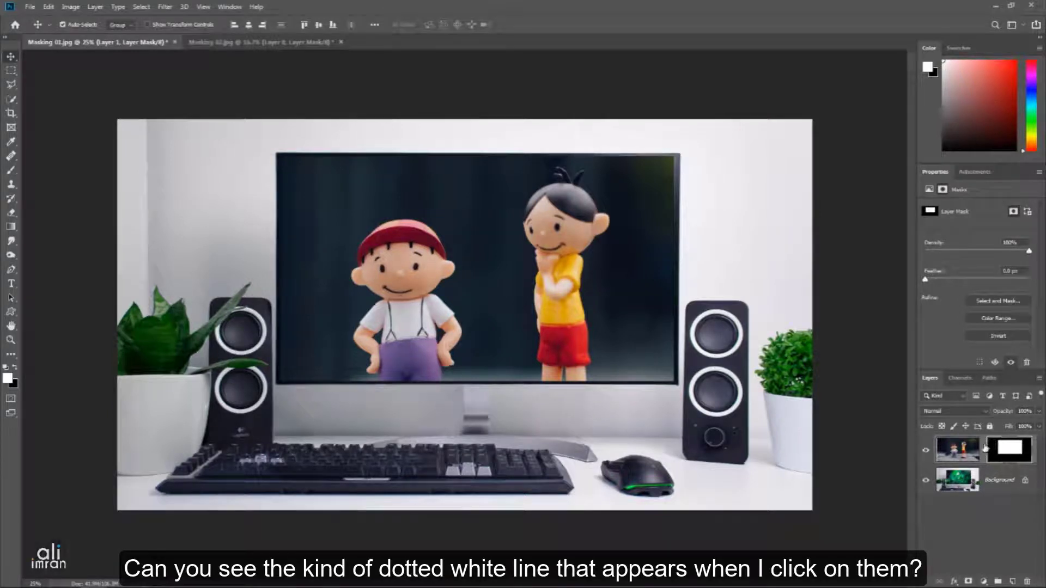
click(955, 444)
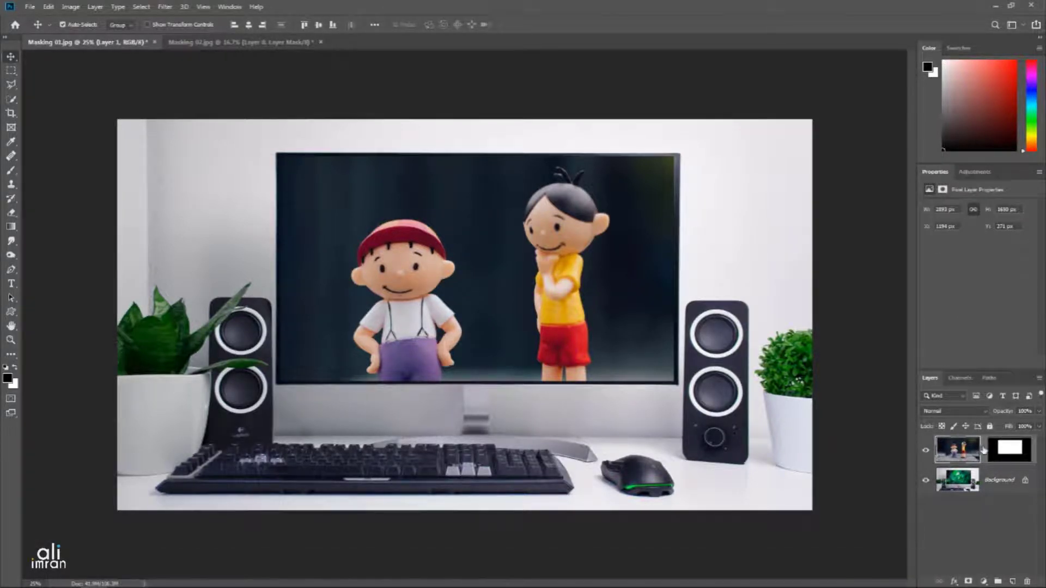
click(1001, 452)
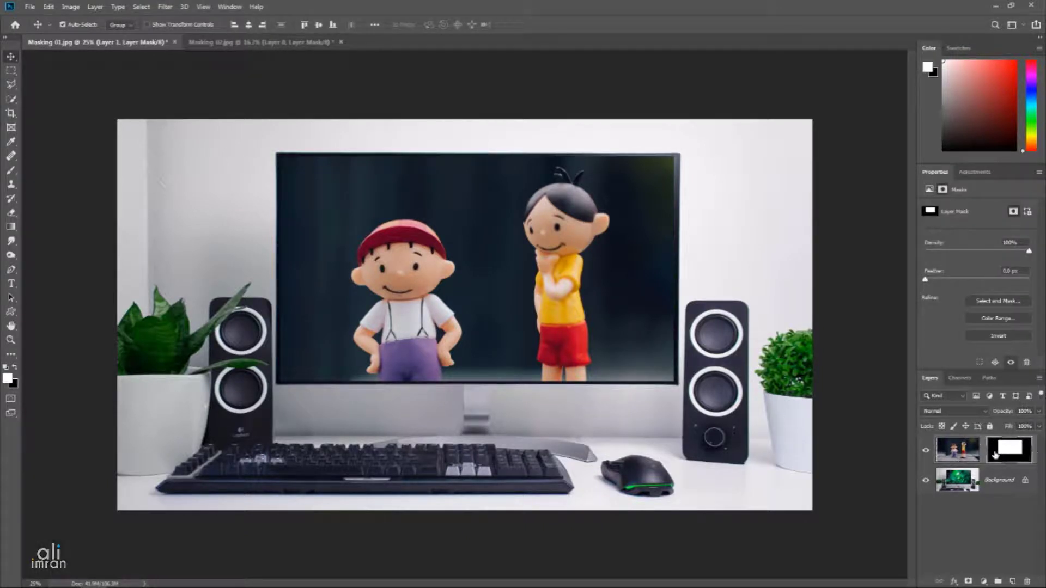
click(960, 450)
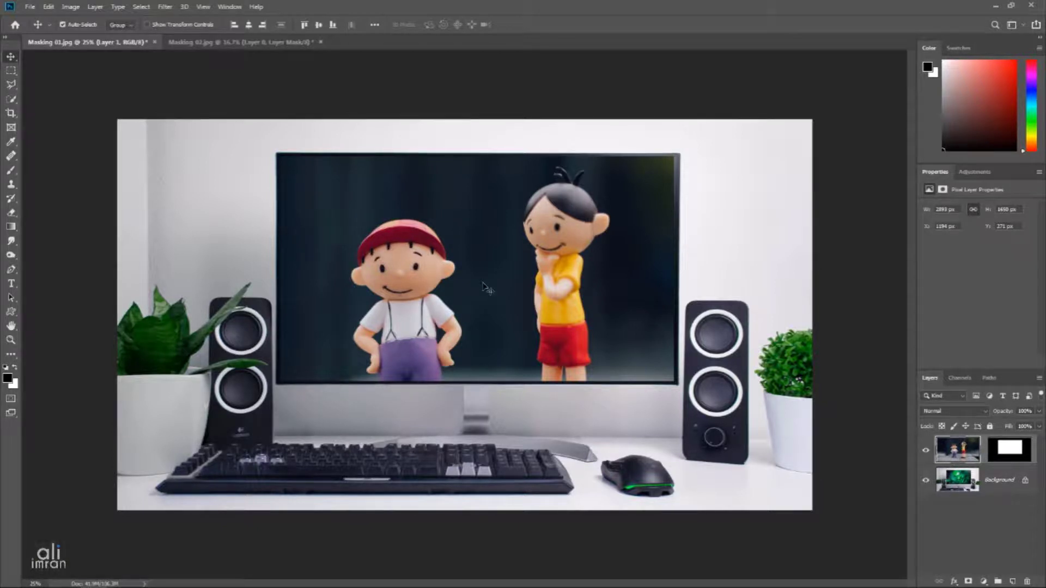
drag(483, 285, 452, 273)
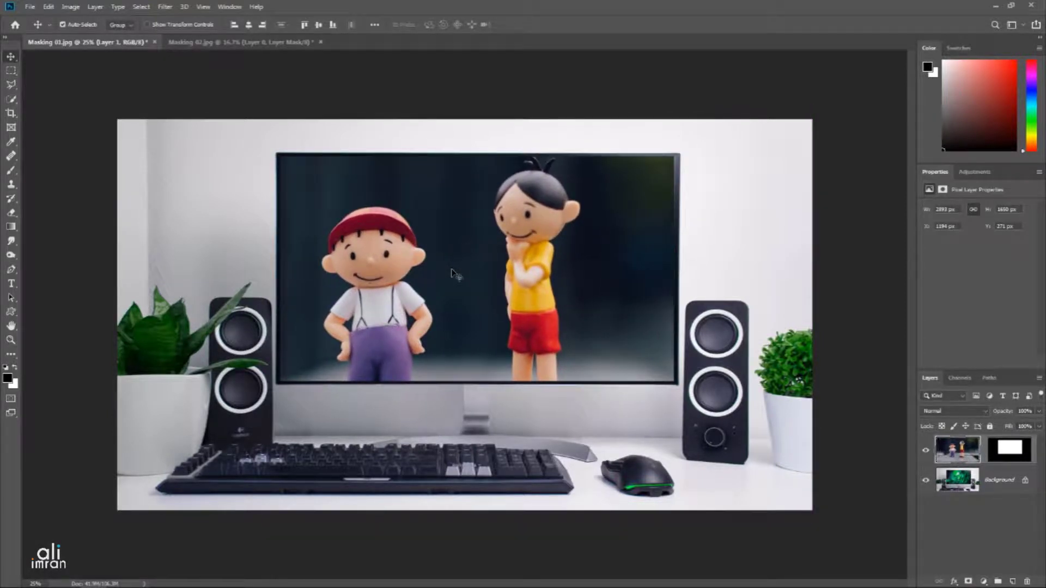
Try moving only the layer mask up and to the left, and undo that move
click(1014, 456)
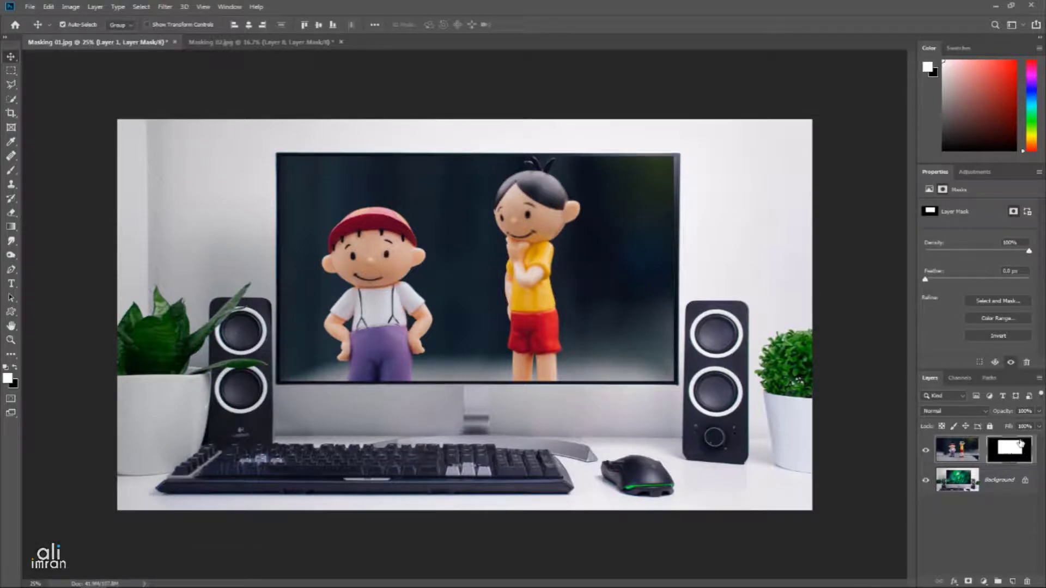
drag(527, 288, 423, 232)
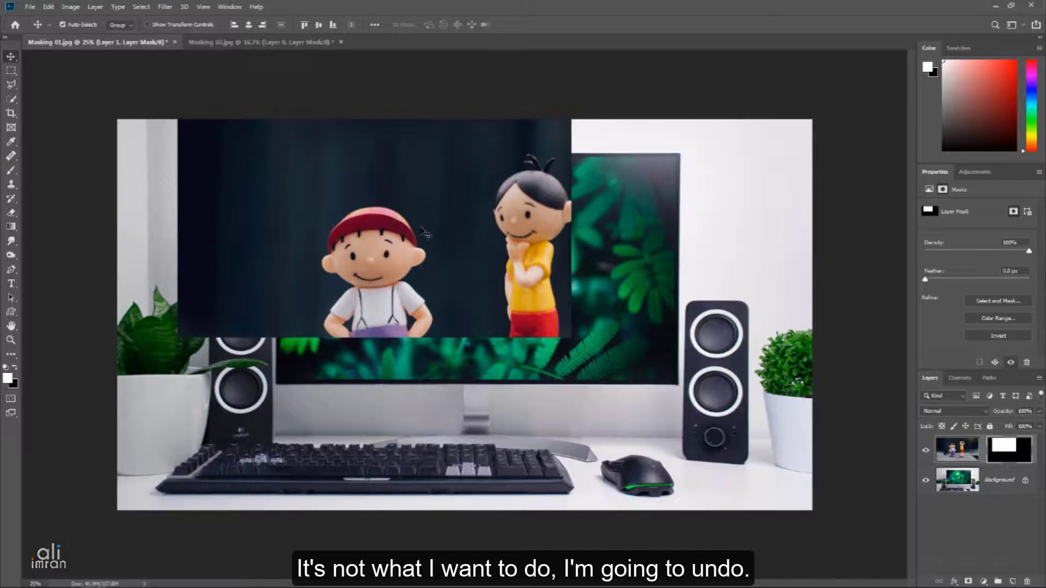
key(ctrl+z)
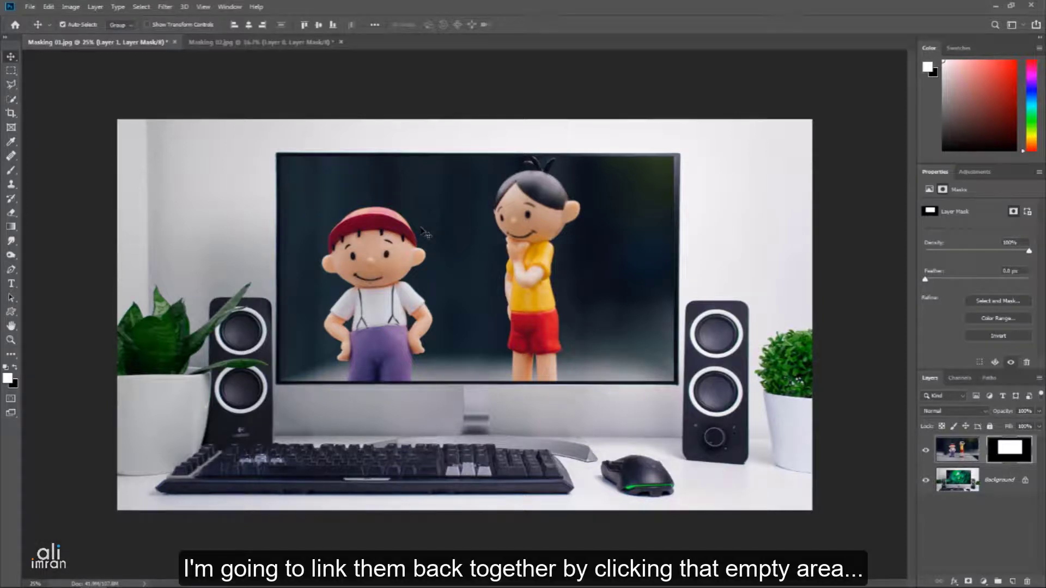
Link the figures image and its mask back together and raise the mask's feather to about 50 px
click(983, 455)
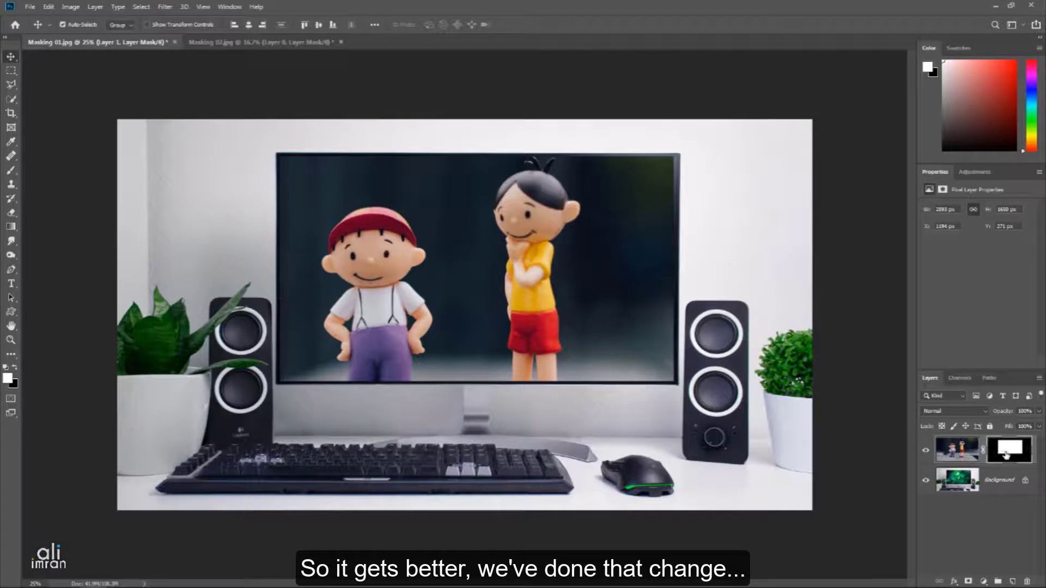
click(1006, 452)
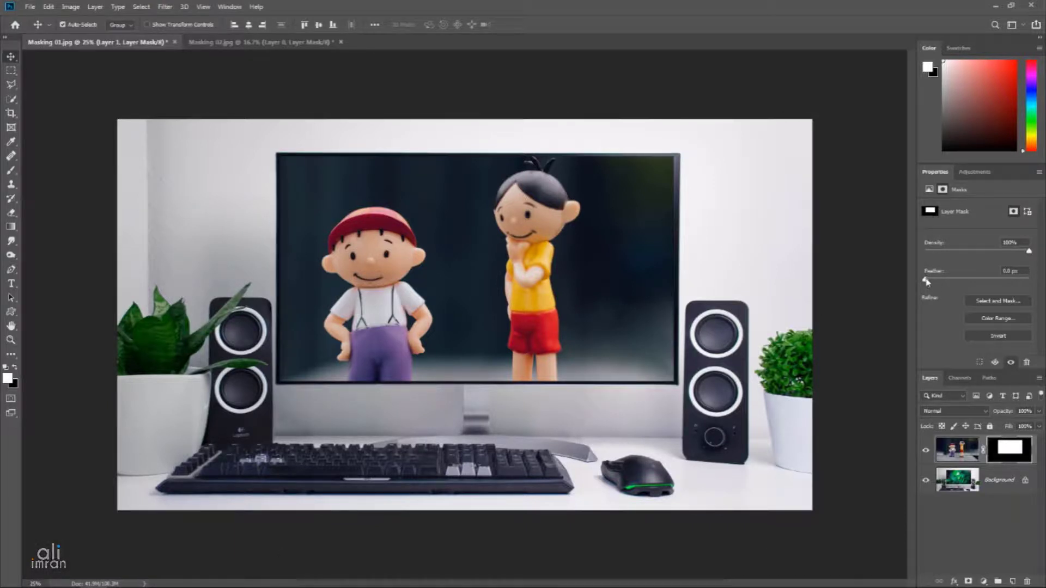
drag(927, 281, 983, 281)
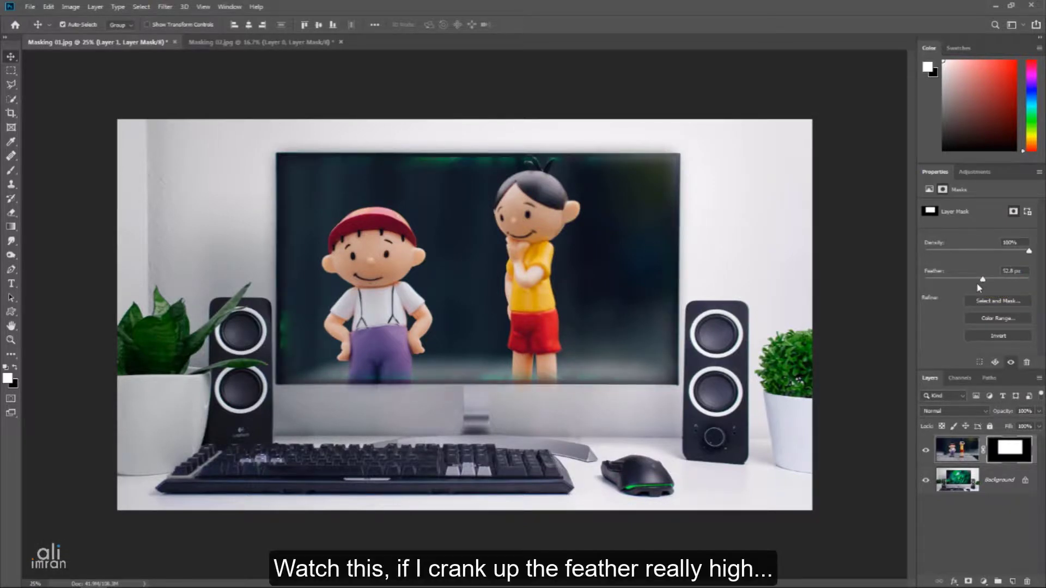
Lower the figures layer mask's feather to 6.3 px for a slightly soft edge along the monitor frame
drag(983, 281, 986, 280)
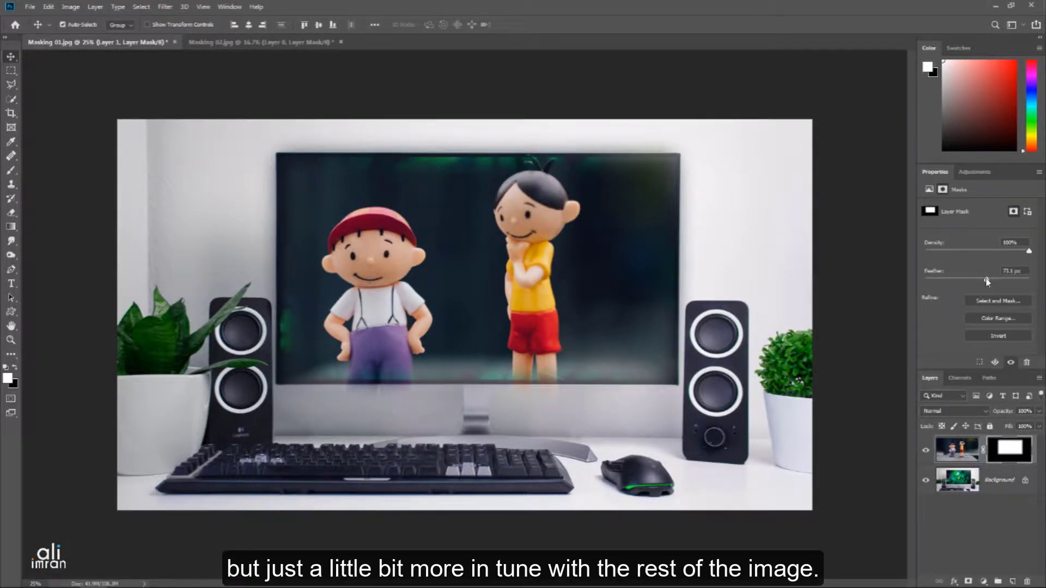
drag(987, 281, 957, 281)
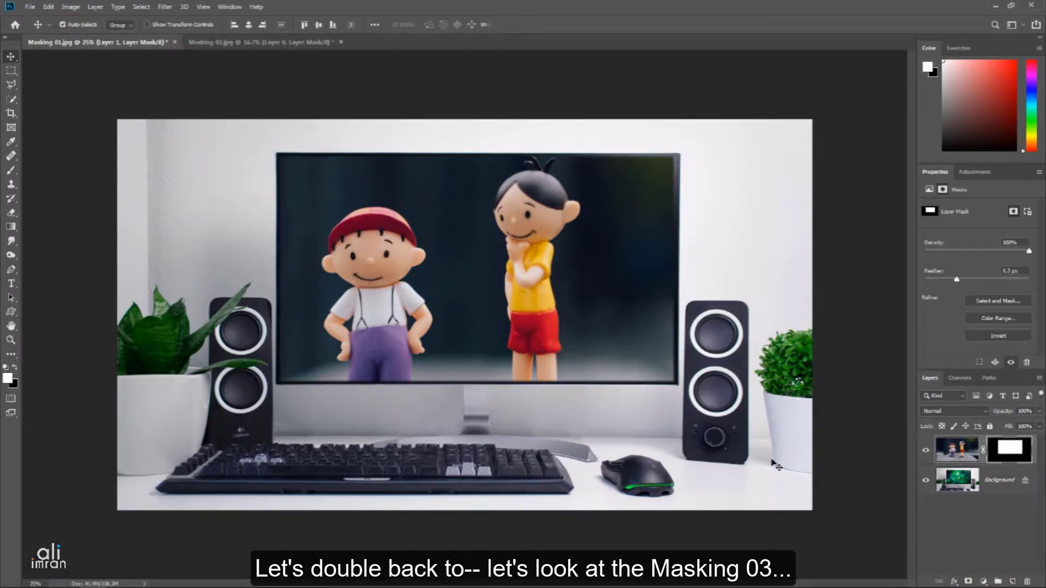
Open the Masking 03 and Masking 04 images together from the Images folder
click(32, 7)
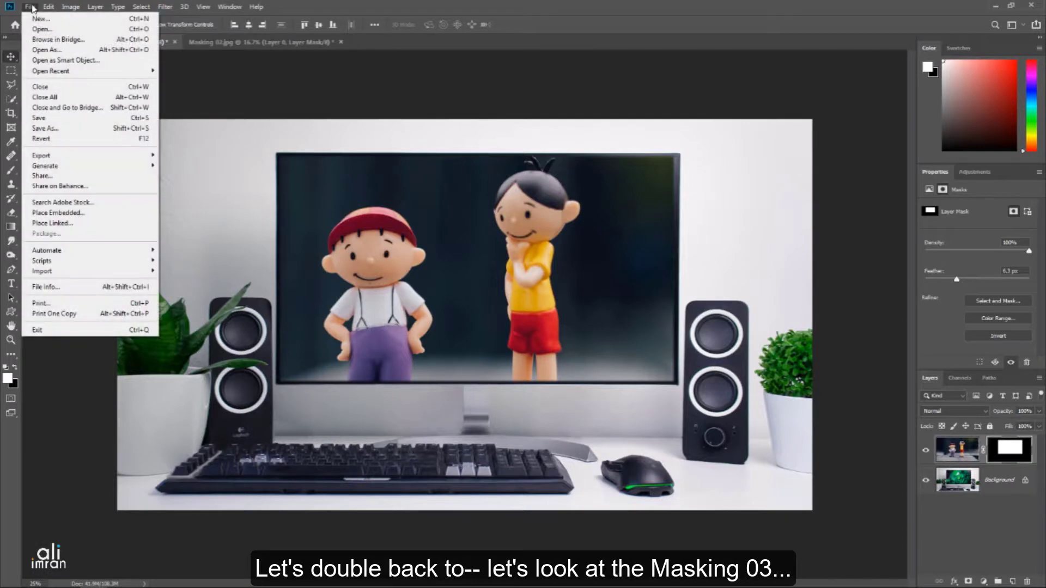
click(45, 31)
scroll(542, 194, down, 3)
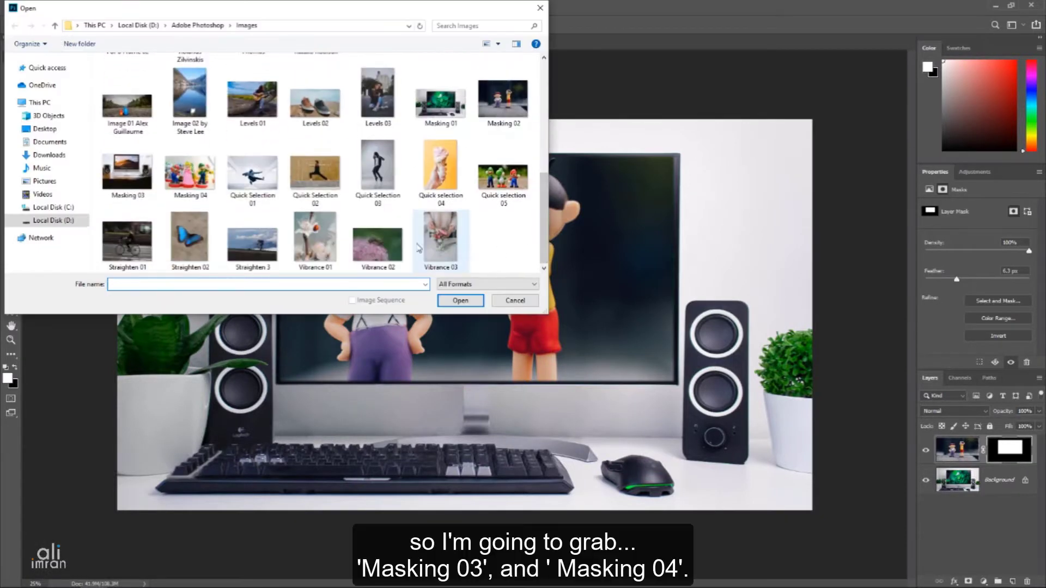
click(128, 169)
ctrl+click(190, 169)
click(456, 304)
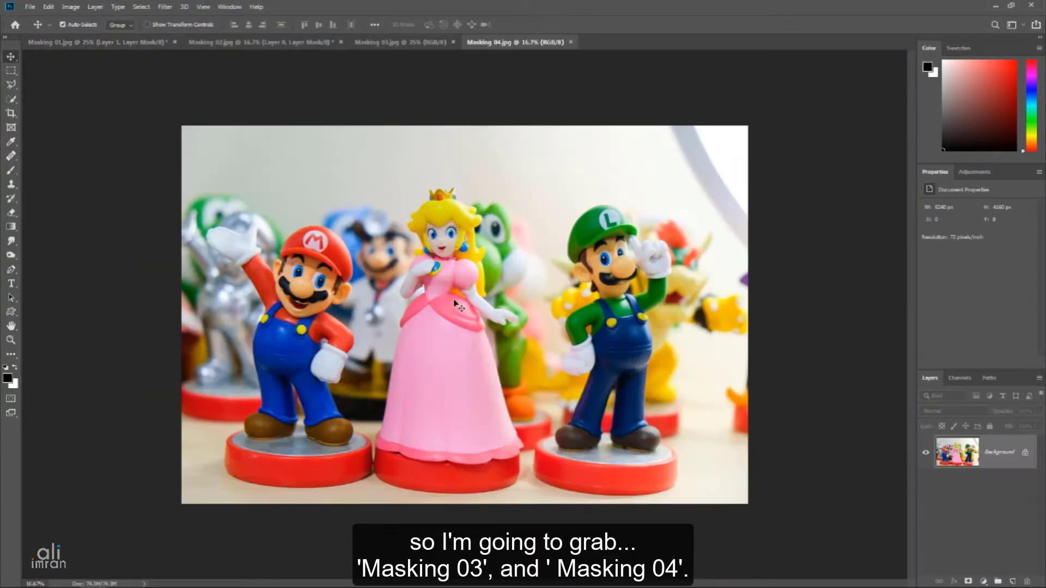
Select the iMac screen area in Masking 03.jpg with a rectangular marquee and transfer that selection outline onto Masking 04.jpg
click(402, 44)
key(m)
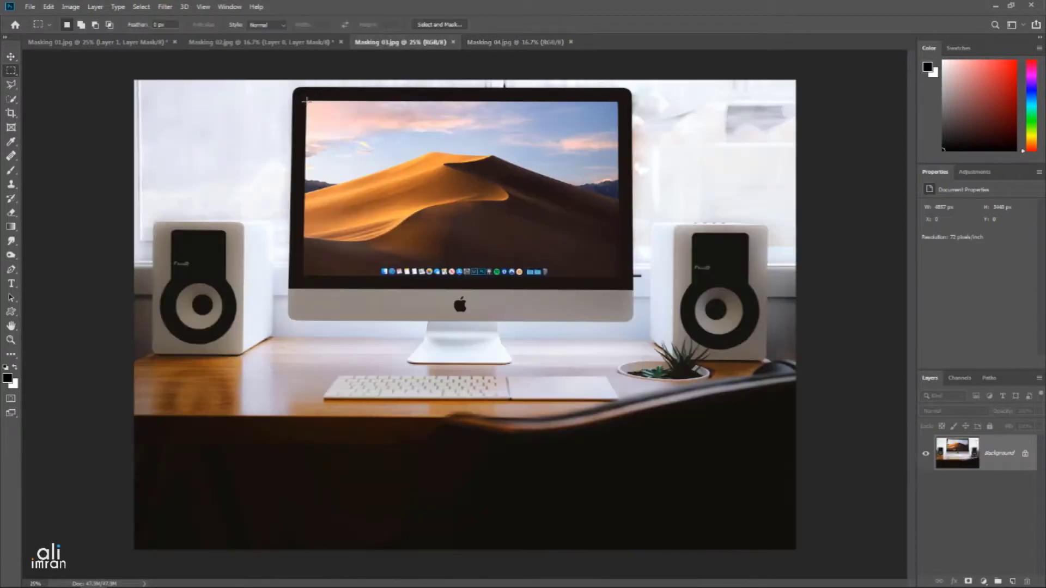
drag(307, 99, 621, 275)
drag(465, 198, 446, 246)
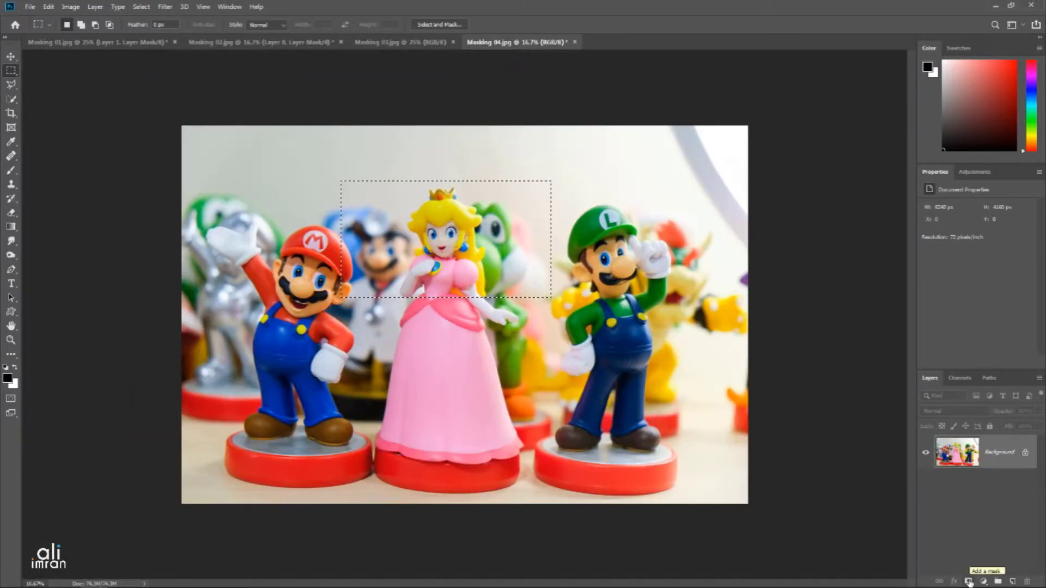
Add a layer mask from the selection in Masking 04.jpg and move the masked layer over the iMac screen in Masking 03.jpg
click(968, 582)
key(v)
drag(407, 276, 452, 235)
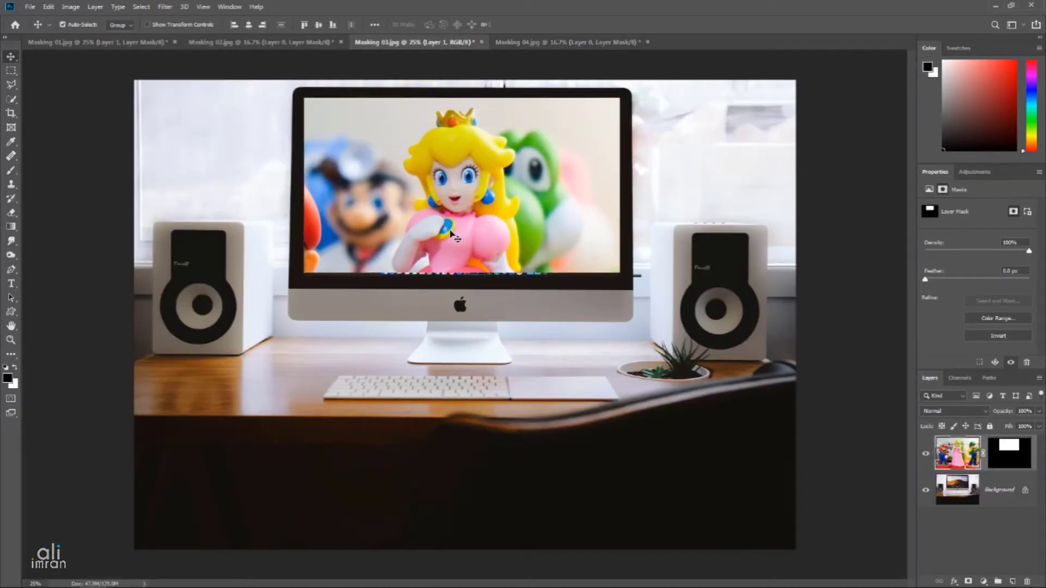
click(975, 458)
key(ctrl+t)
drag(64, 300, 416, 301)
key(ctrl+z)
key(Escape)
Unlink the figures image from its mask and scale only the image down to about 42.5%, positioning it within the iMac screen
click(984, 454)
key(ctrl+t)
drag(534, 262, 353, 183)
drag(236, 222, 333, 222)
drag(453, 215, 379, 179)
drag(658, 186, 621, 186)
drag(505, 187, 537, 184)
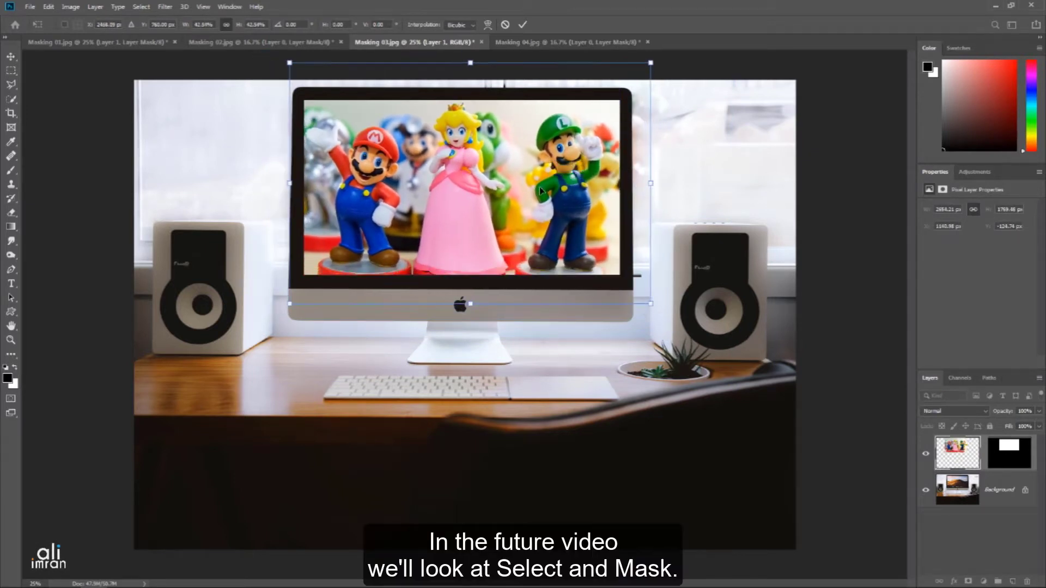
Scale the figures image down to about 37.9%, shift it slightly up and to the left within the screen, and apply the transform
drag(289, 183, 306, 184)
drag(652, 184, 627, 188)
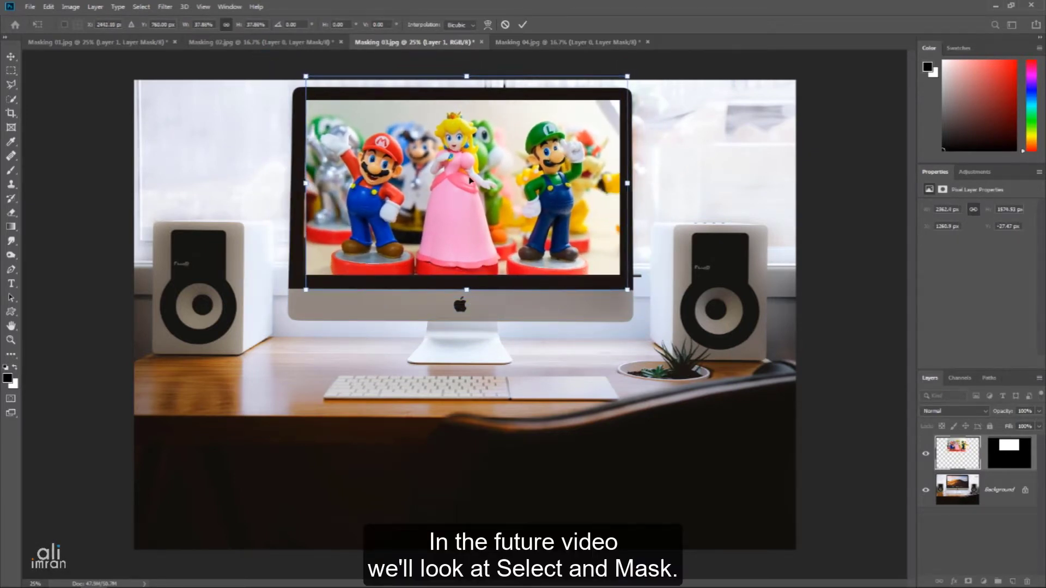
drag(470, 181, 467, 175)
click(523, 25)
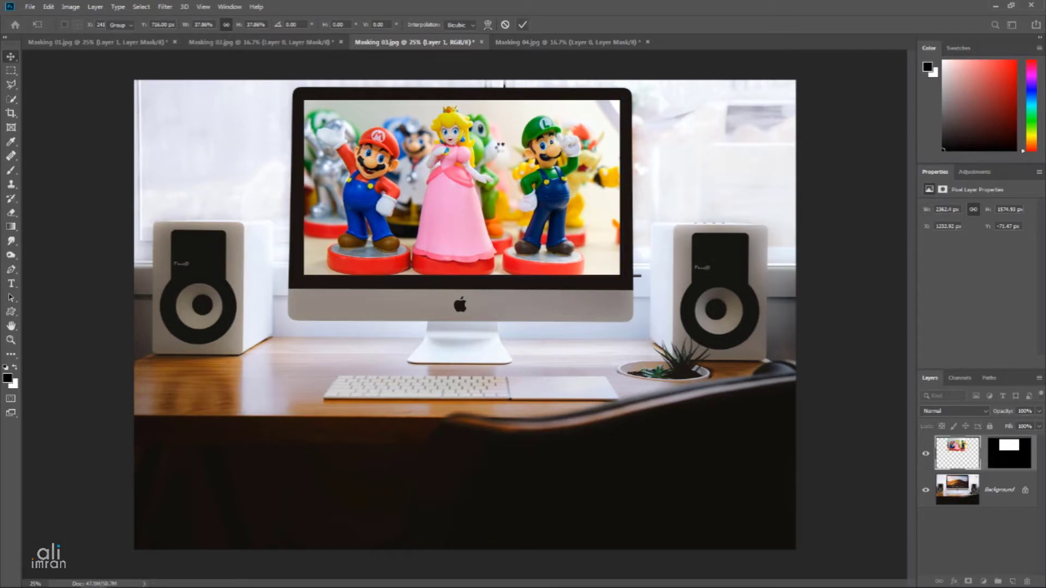
Feather the figures layer's mask by 2.6 px and reduce the size of the layer thumbnails
click(997, 455)
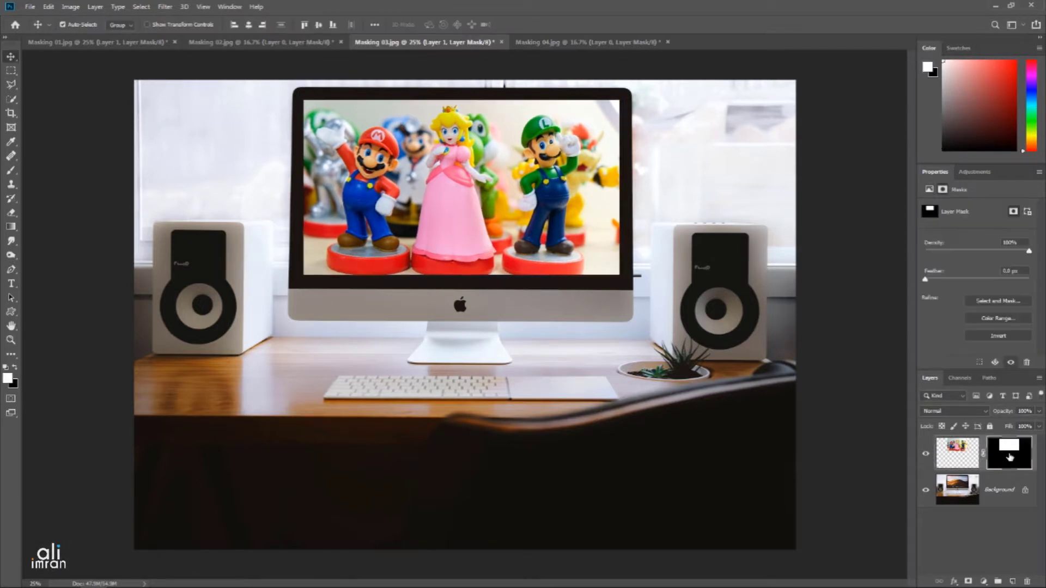
drag(931, 281, 941, 281)
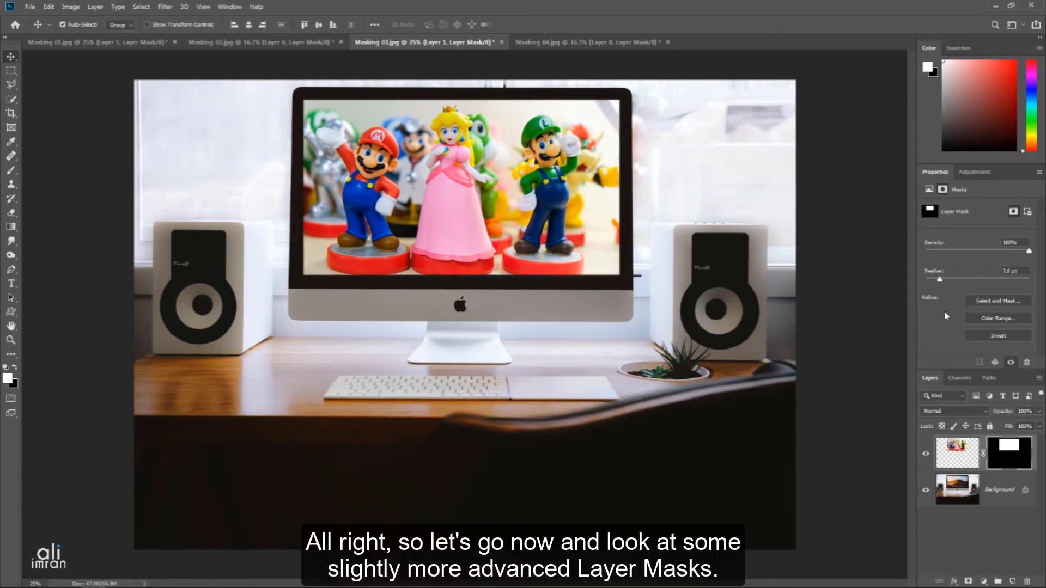
right_click(984, 533)
click(965, 536)
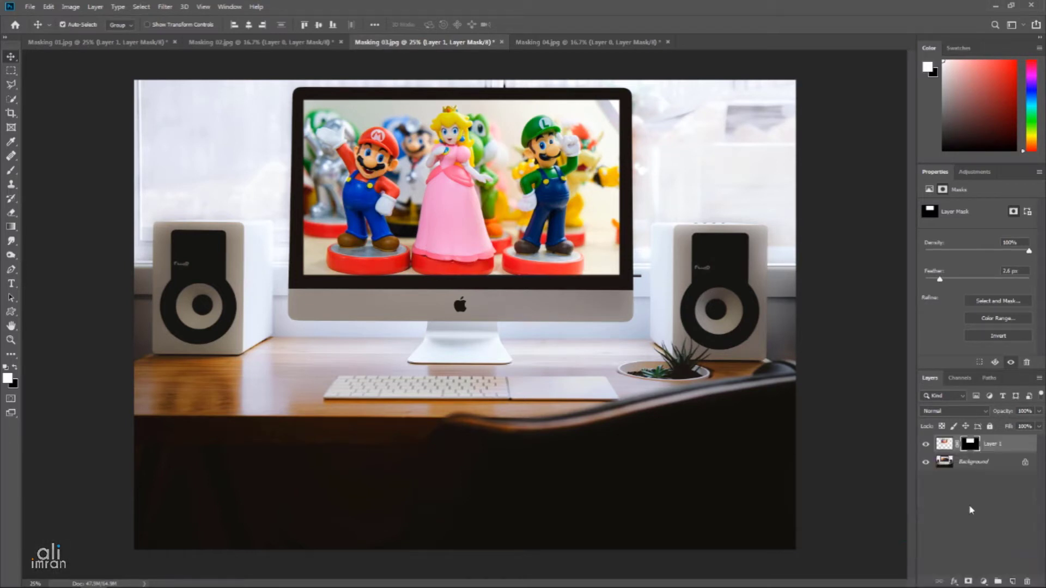
Disable the figures layer's mask and enable it again
right_click(969, 447)
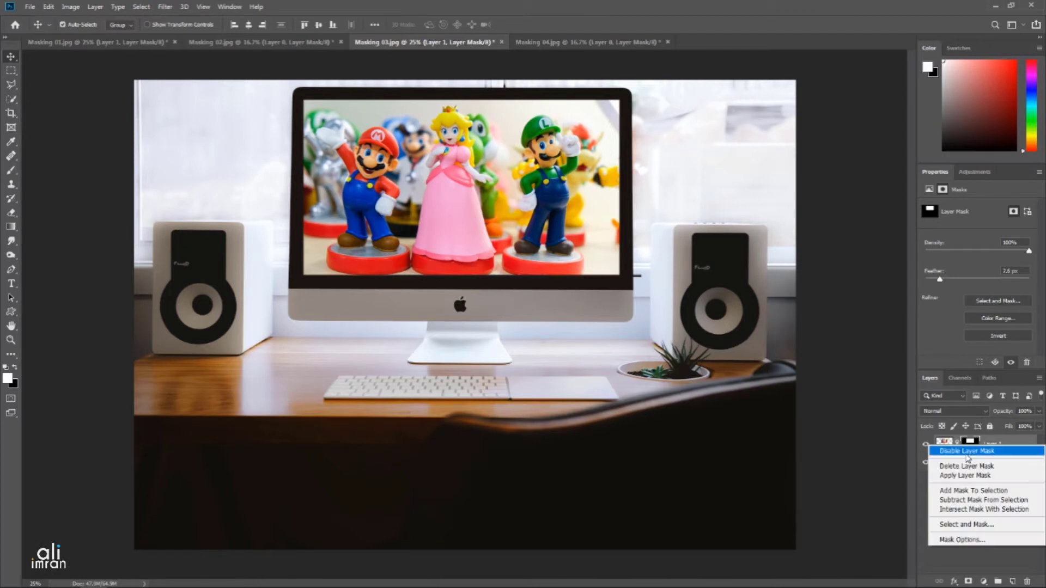
click(968, 451)
right_click(969, 447)
click(970, 453)
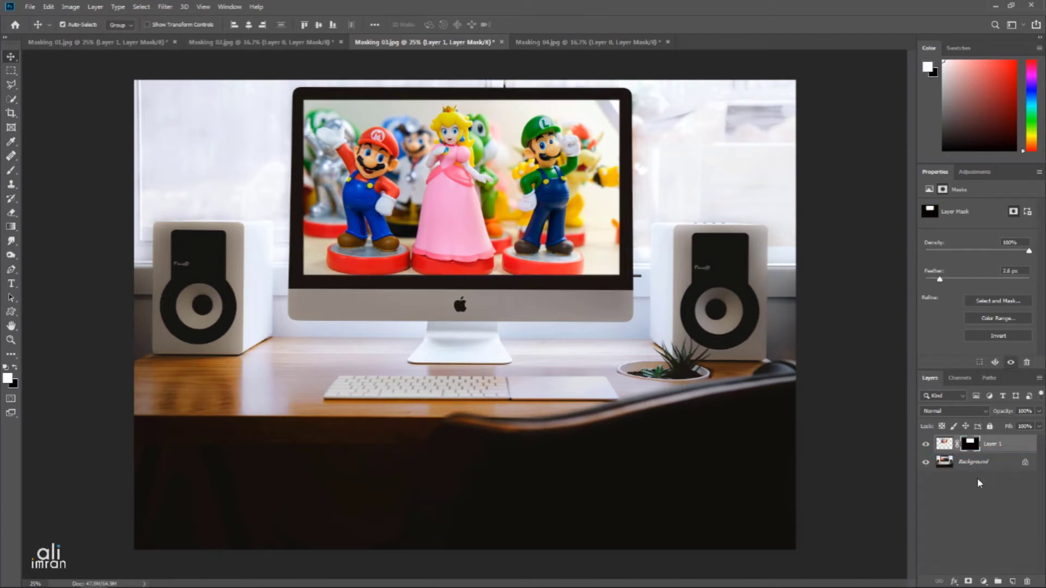